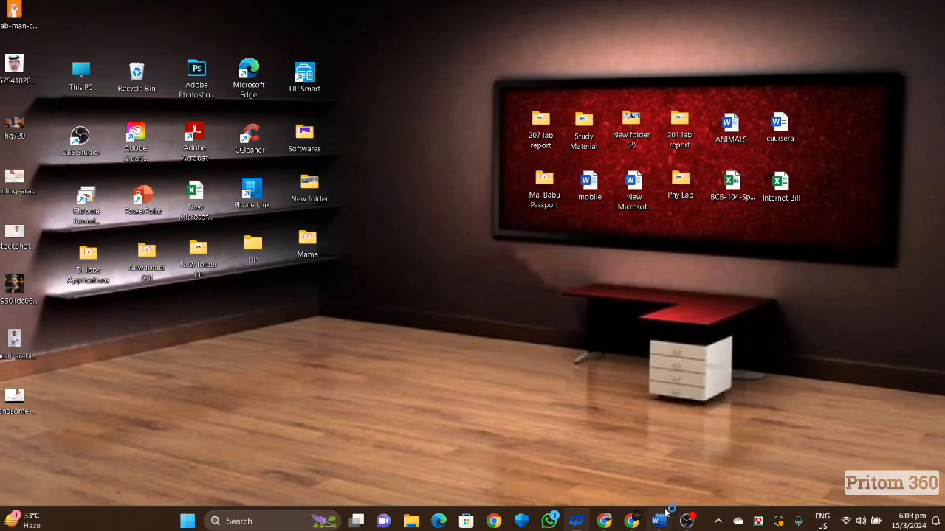
Bring up the blank Word document and open the SmartArt graphic chooser
left_click(659, 522)
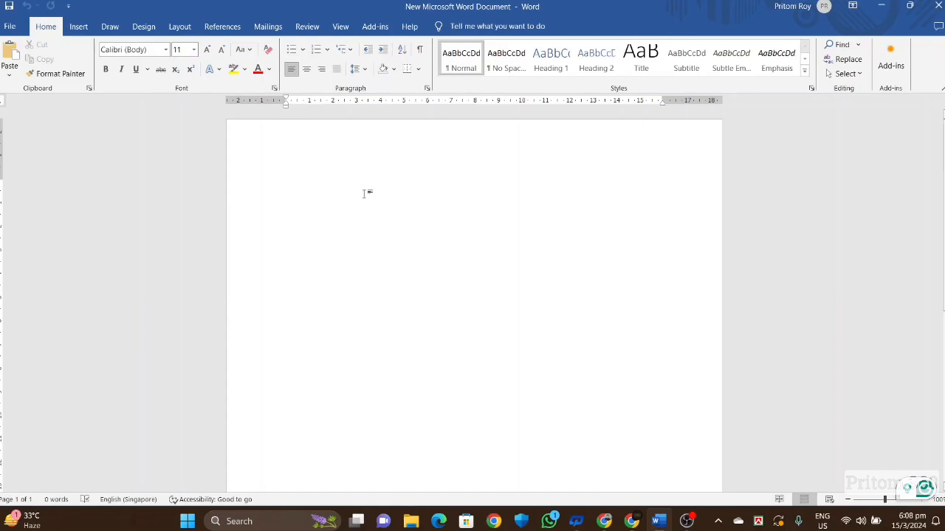
left_click(79, 28)
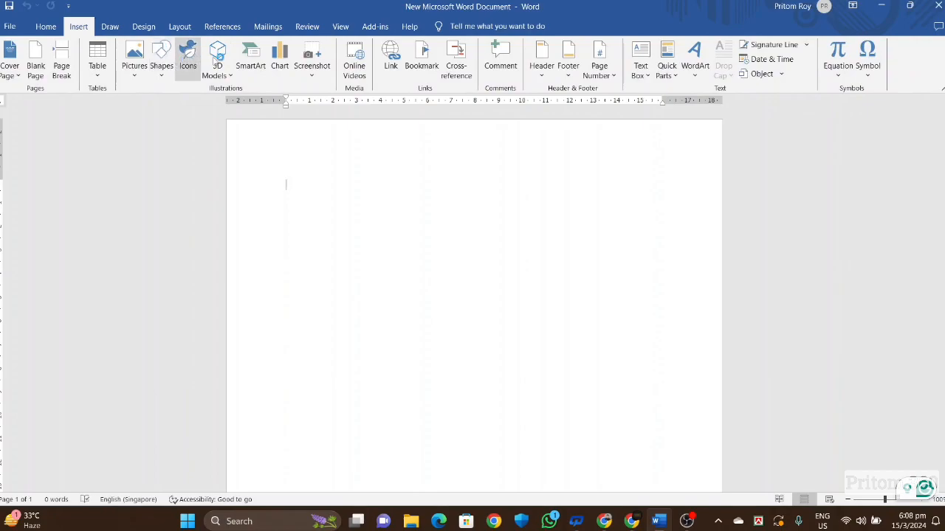
left_click(252, 61)
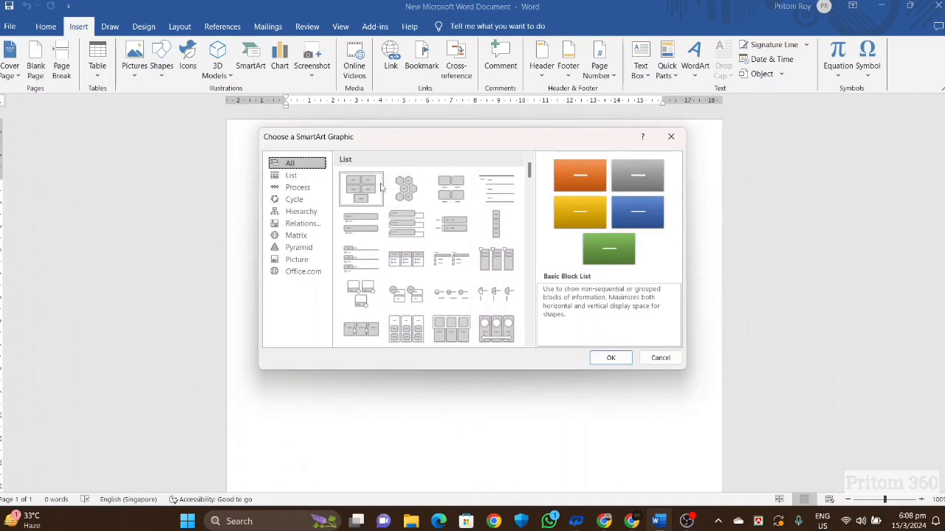
Examine the SmartArt layouts offered in the All, List, Process and Cycle categories, ending on the full set
scroll(417, 236, "down", 3)
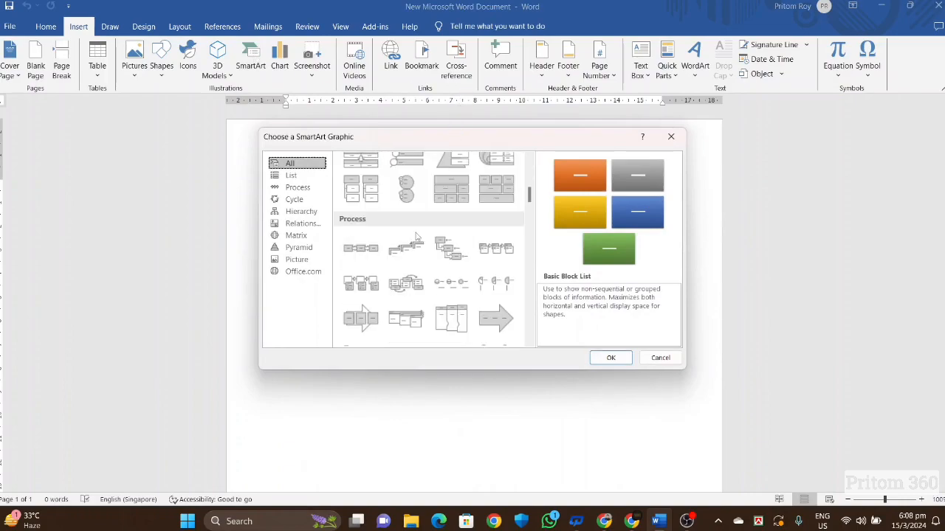
scroll(417, 236, "up", 4)
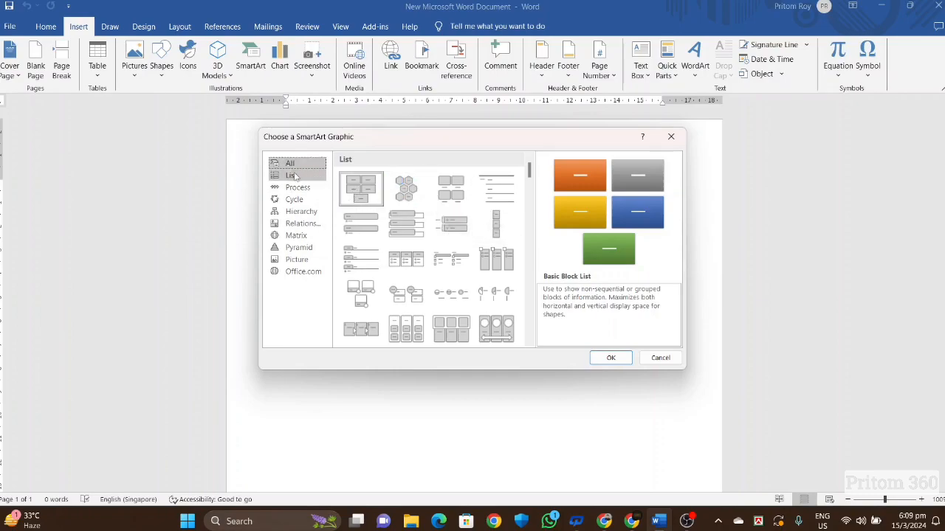
scroll(432, 249, "down", 5)
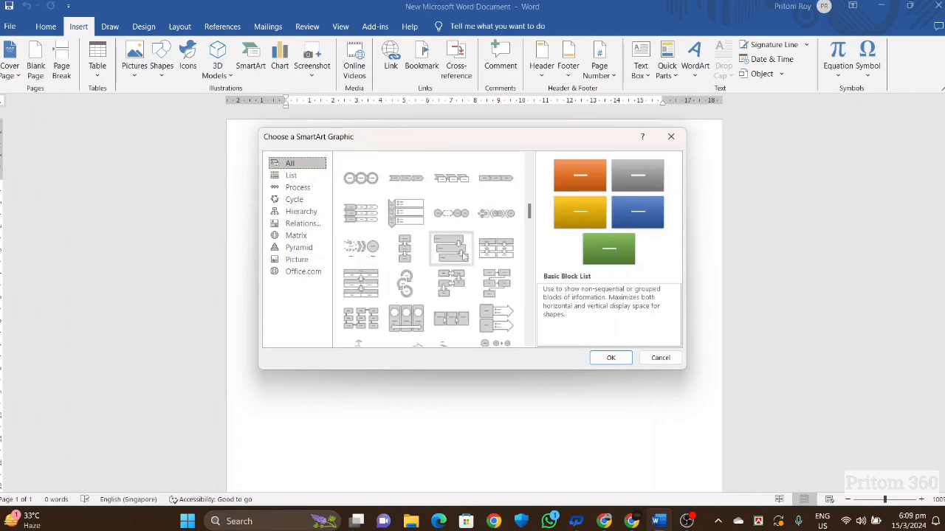
left_click(302, 178)
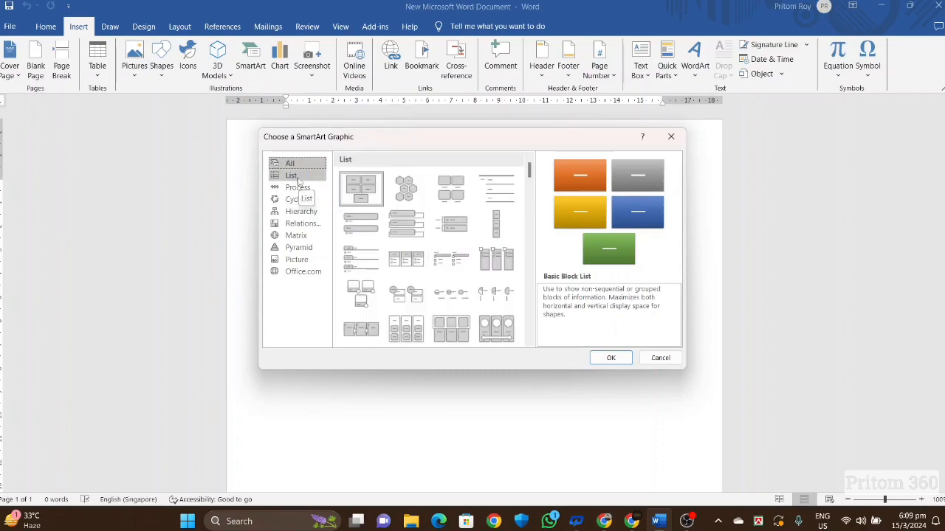
scroll(454, 295, "down", 3)
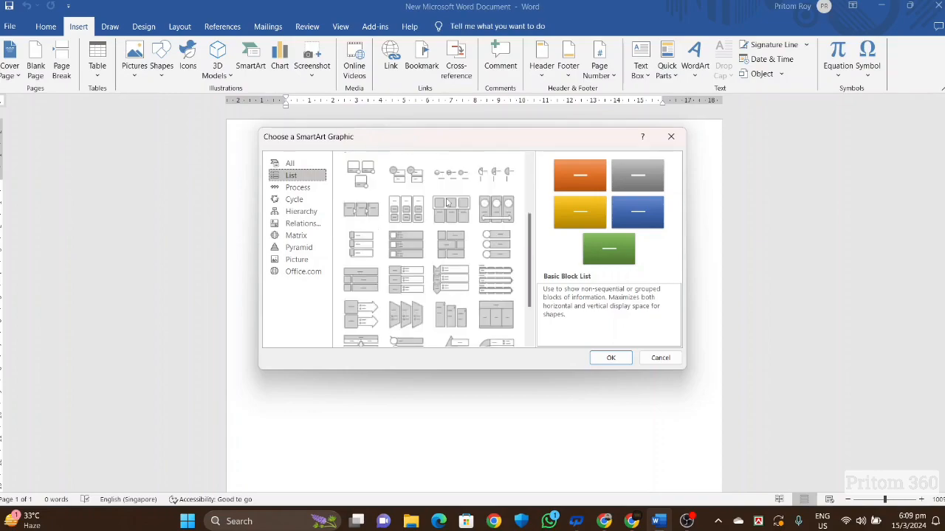
left_click(298, 189)
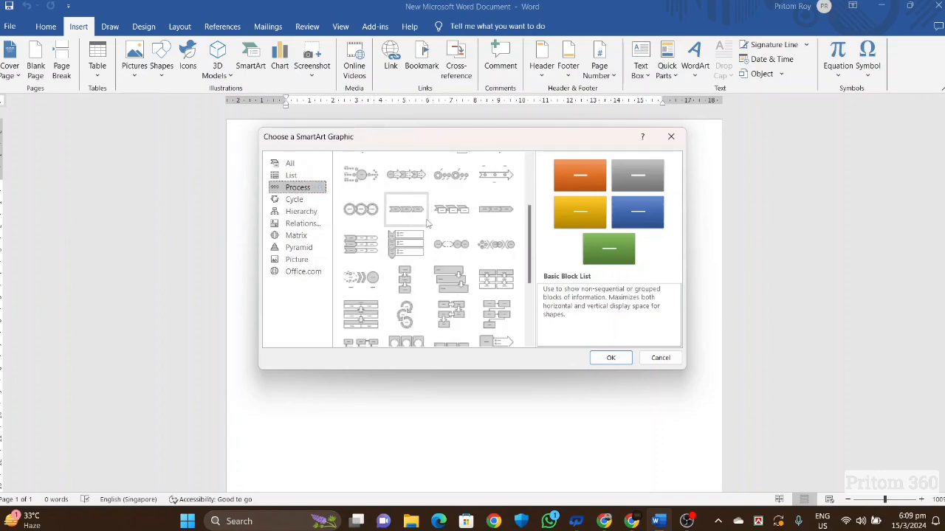
left_click(295, 199)
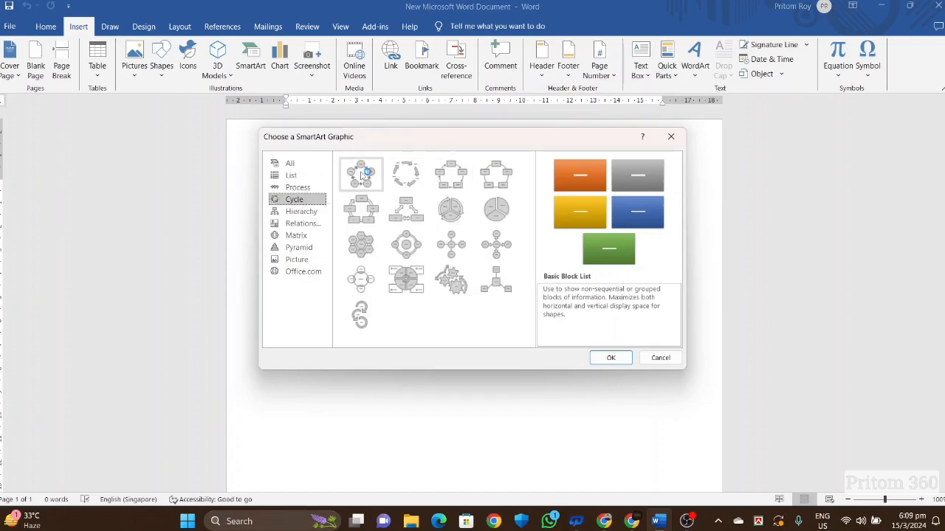
left_click(295, 165)
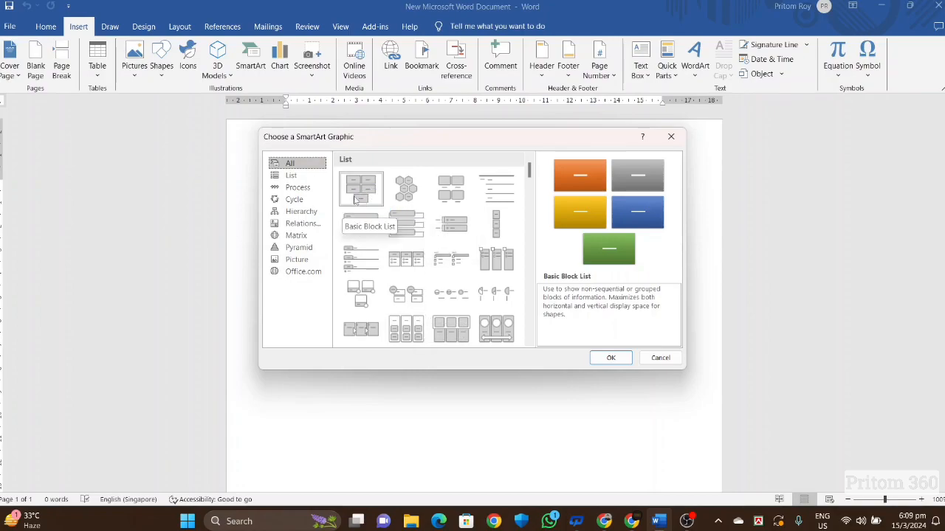
Insert a Basic Block List SmartArt graphic and enter "fyjf" in its first block
left_click(612, 358)
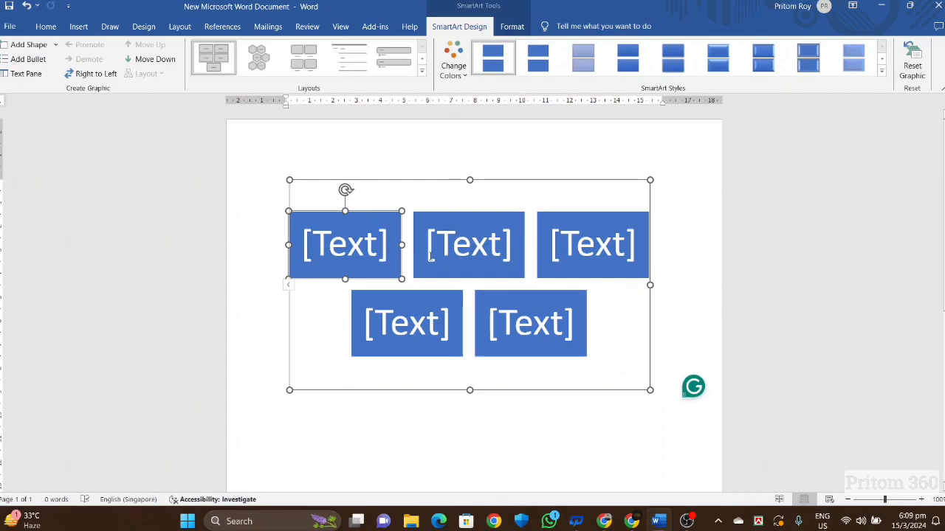
left_click(363, 251)
type("fyjf")
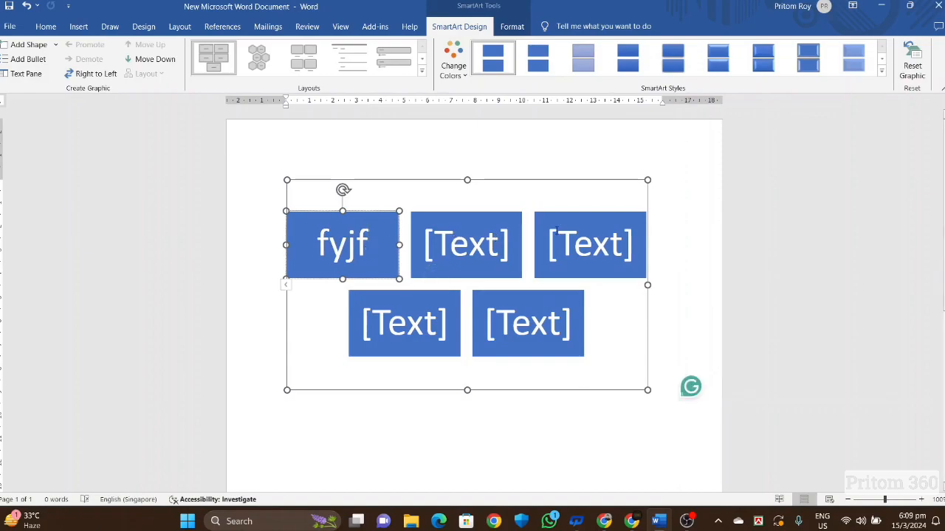
Delete the whole Basic Block List graphic from the page
left_click(493, 240)
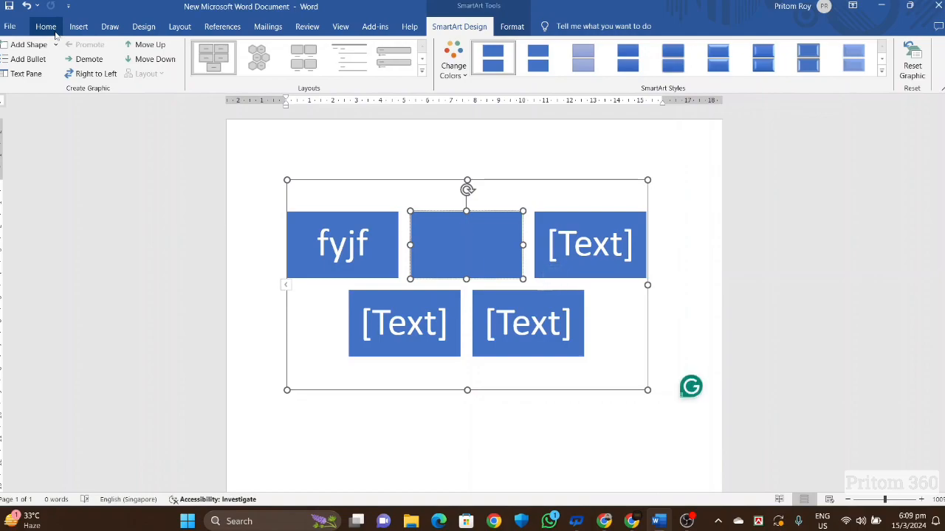
left_click(508, 182)
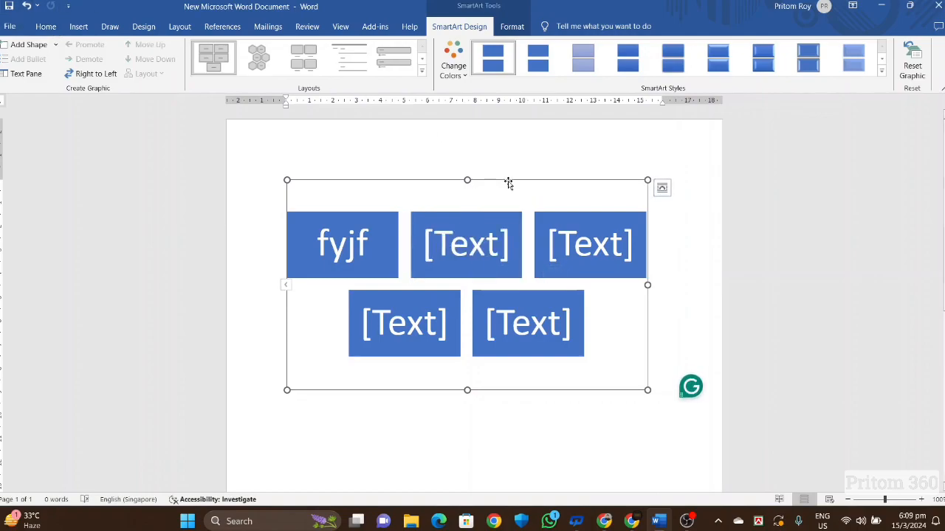
key("Delete")
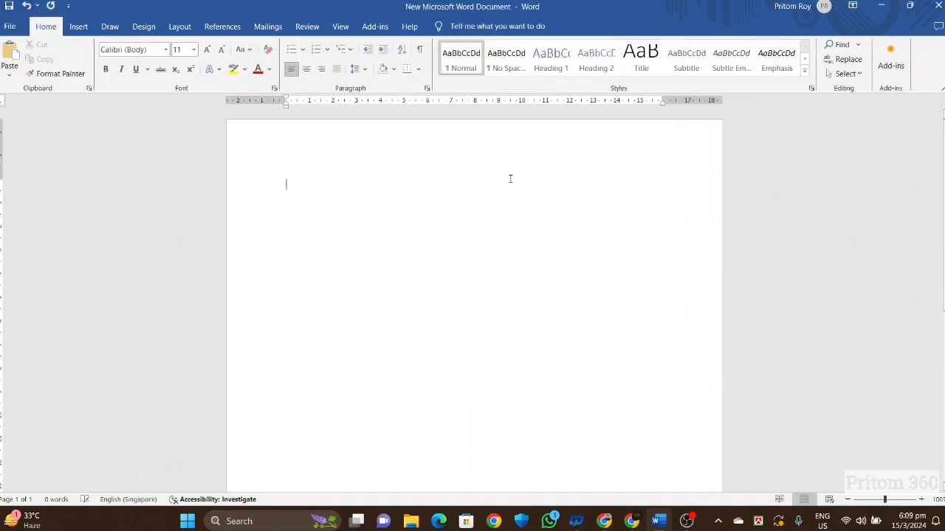
Insert a Vertical Picture List SmartArt graphic into the empty document
left_click(77, 28)
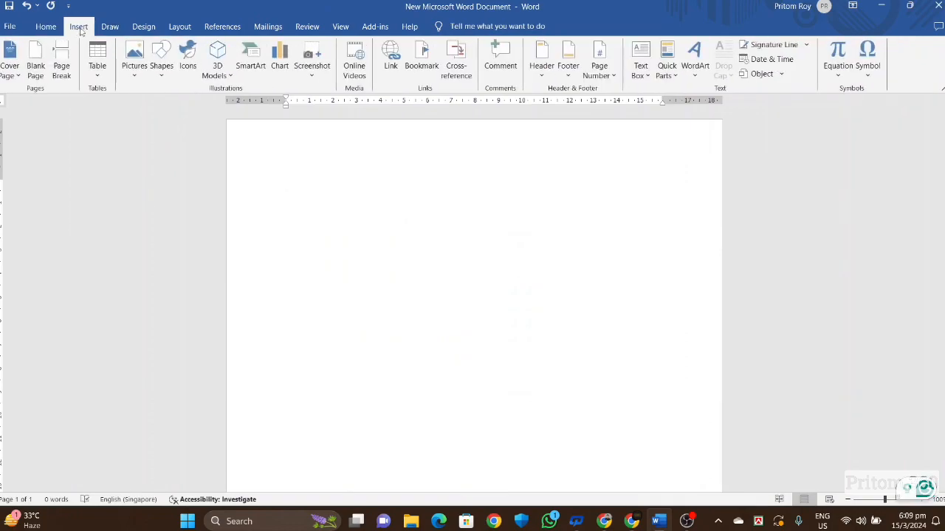
left_click(251, 63)
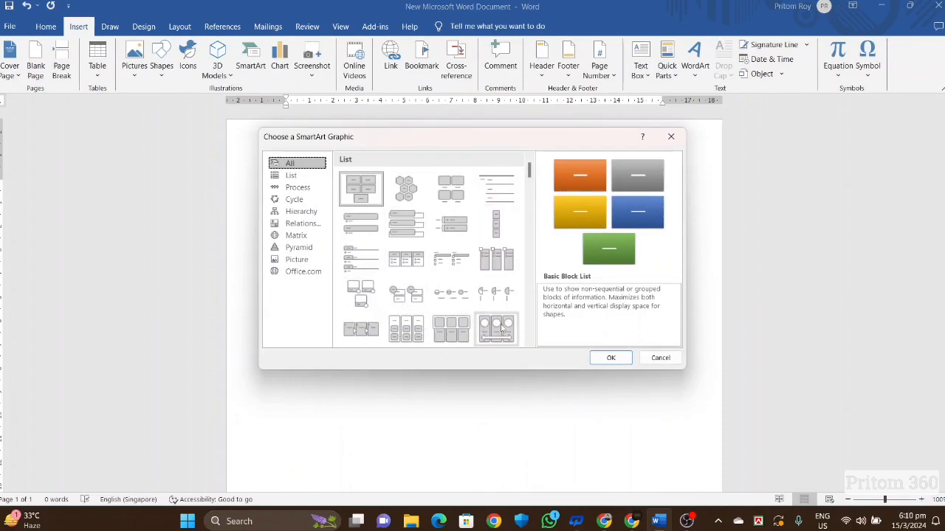
scroll(495, 272, "down", 1)
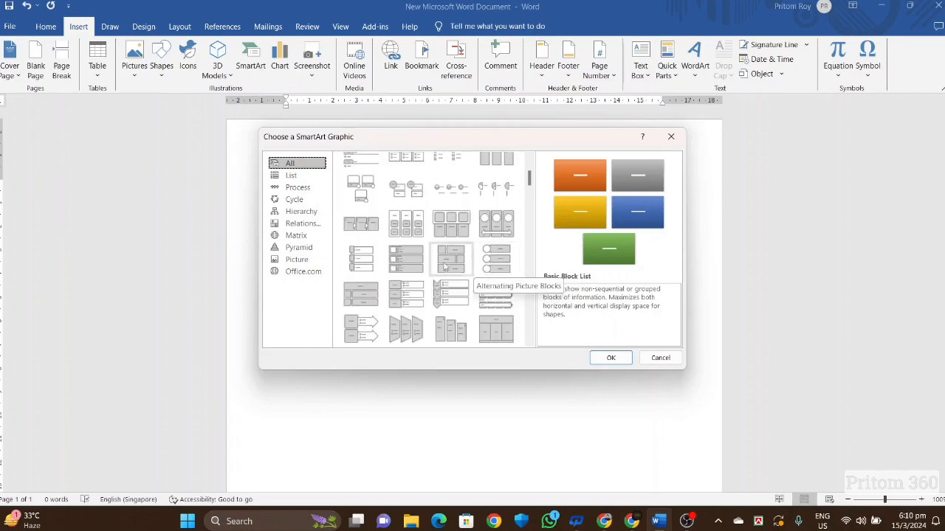
left_click(403, 258)
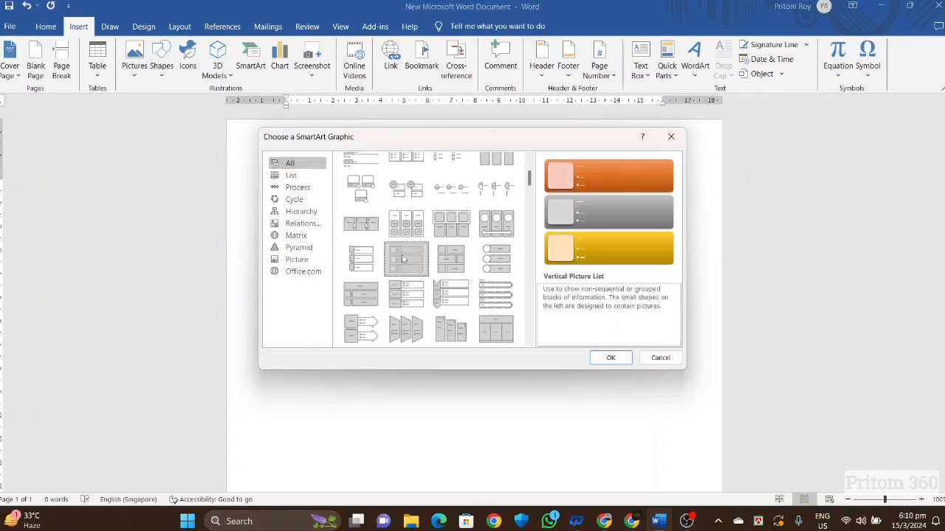
left_click(610, 358)
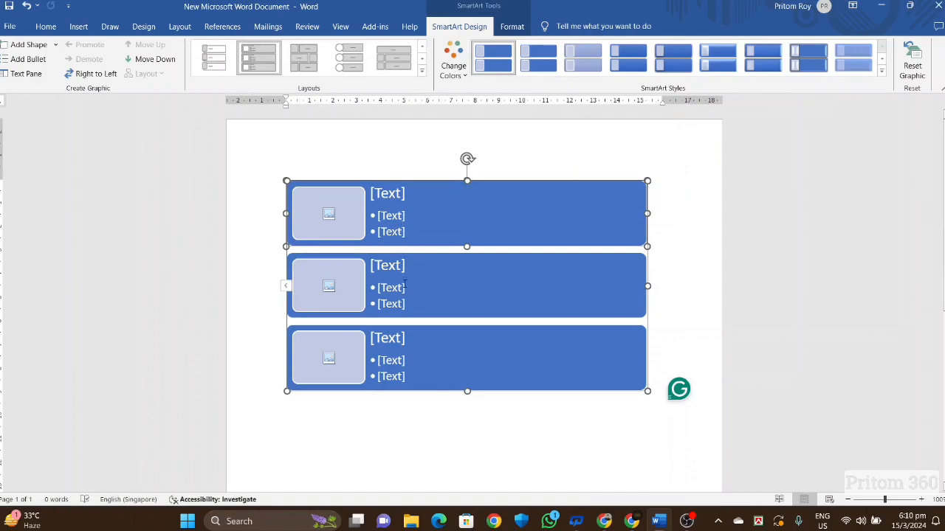
Remove one bullet placeholder from the second panel of the Vertical Picture List
left_click(405, 287)
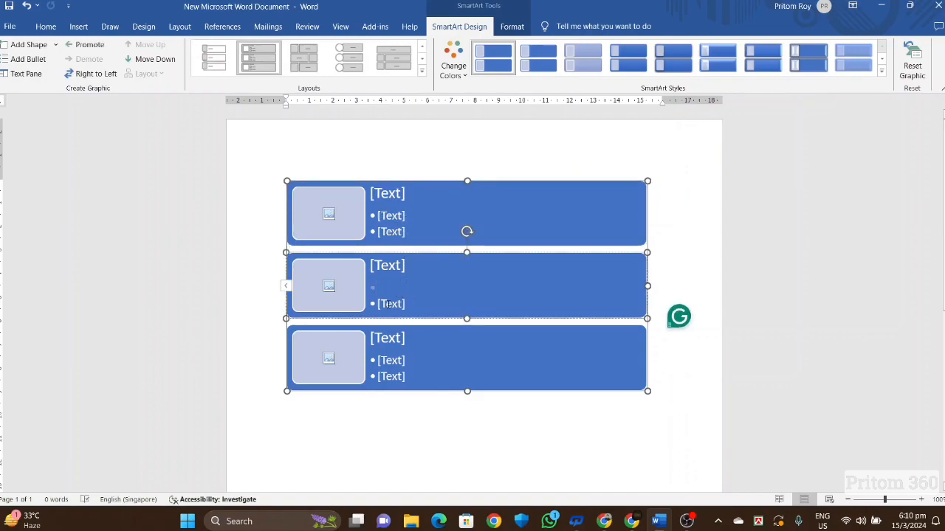
left_click(390, 304)
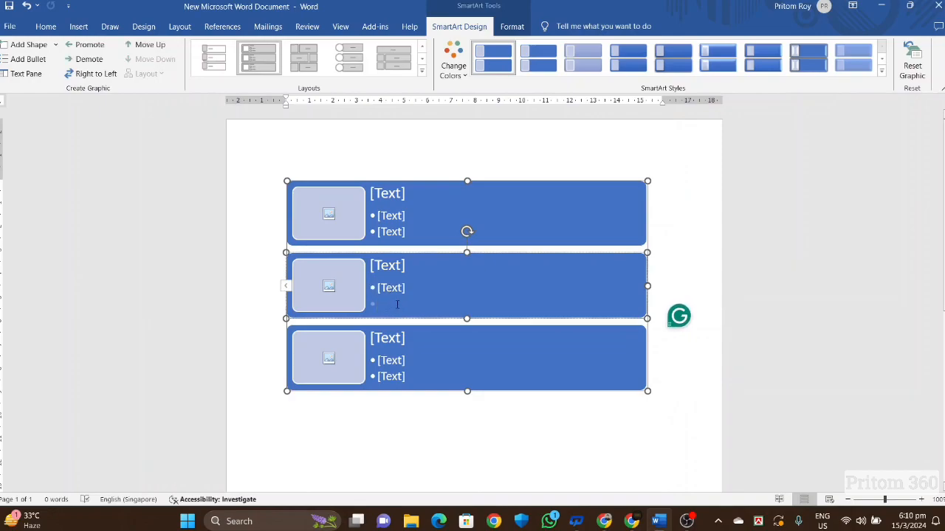
key("Escape")
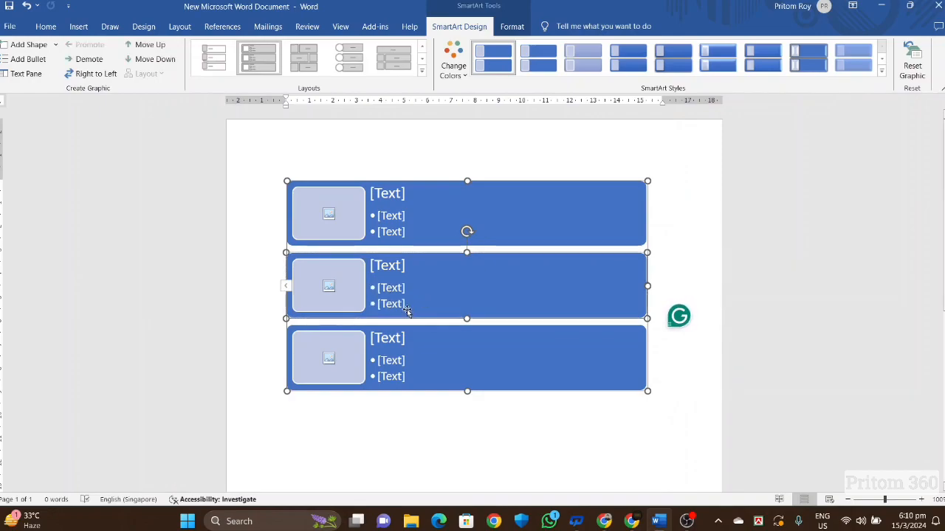
left_click(392, 304)
key("BackSpace")
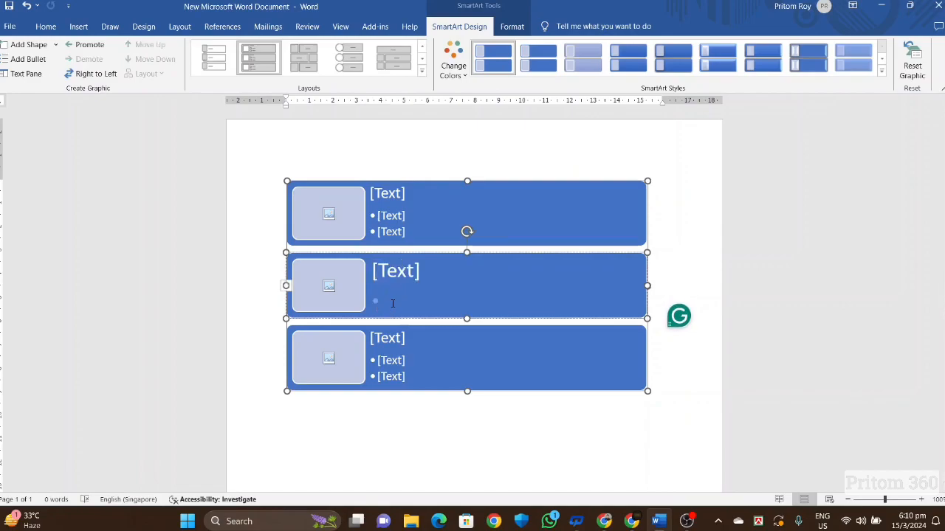
key("Escape")
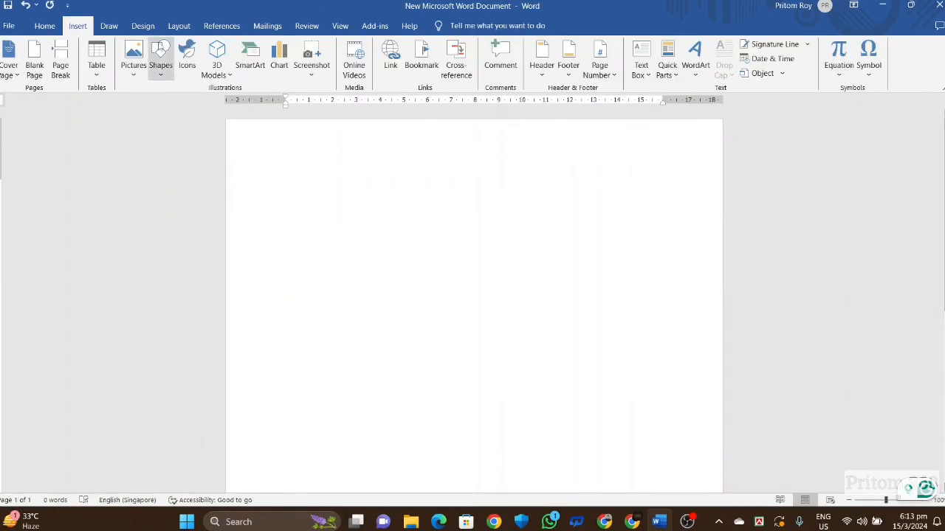
Insert a Vertical Chevron List SmartArt graphic into the blank document
left_click(251, 59)
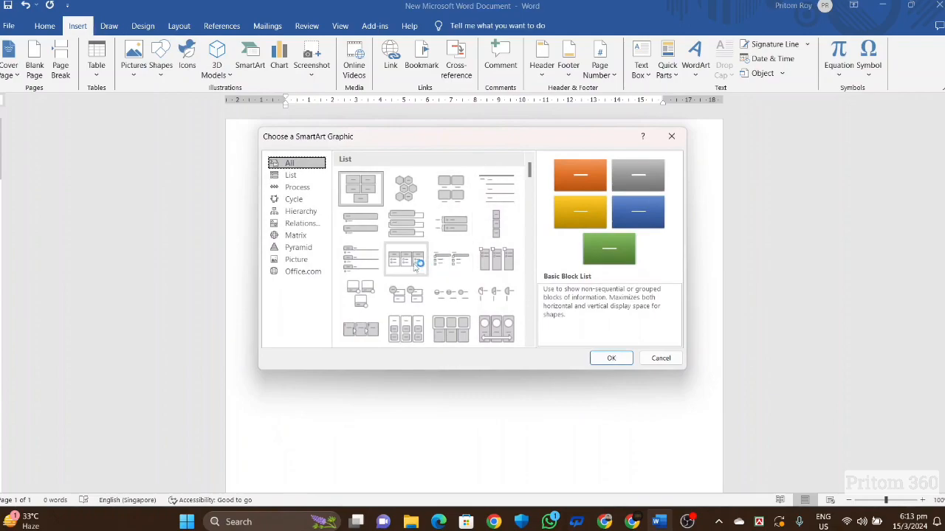
scroll(435, 292, "down", 3)
left_click(452, 296)
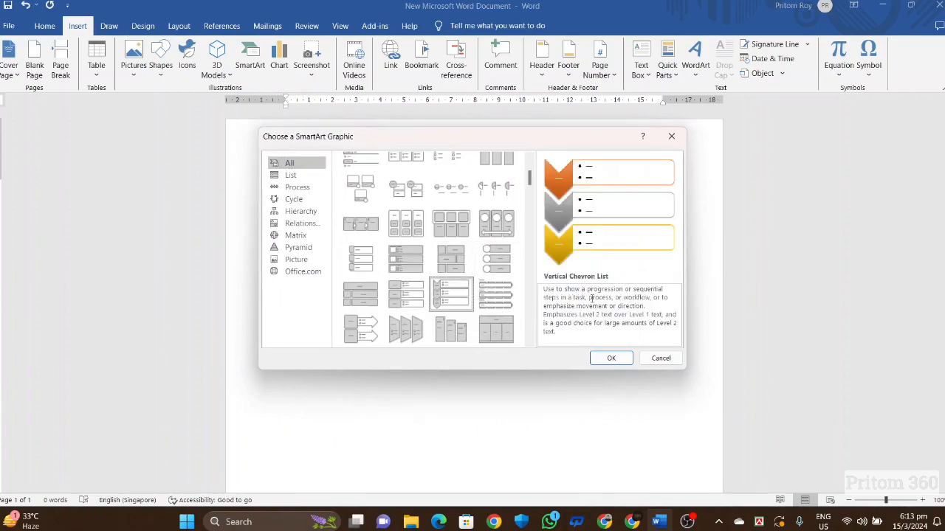
left_click(609, 358)
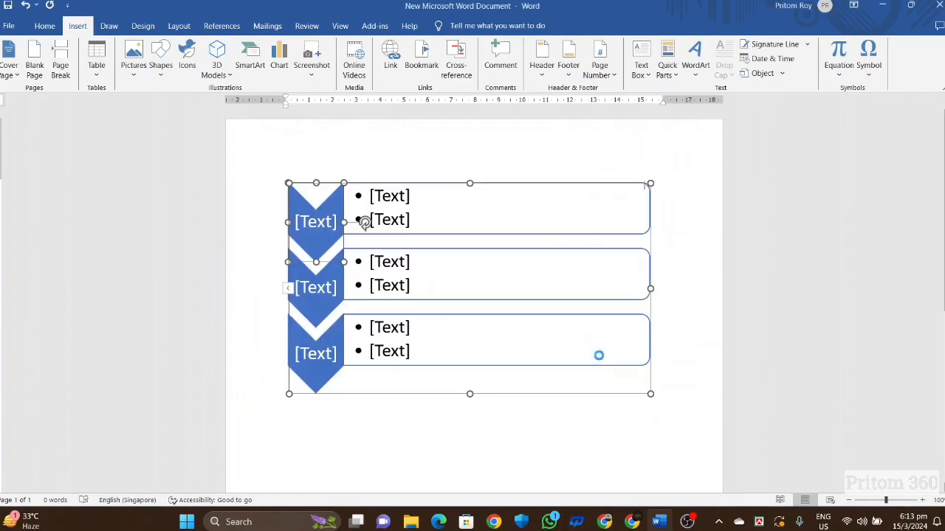
Add two shapes to the end of the Vertical Chevron List graphic
left_click(523, 349)
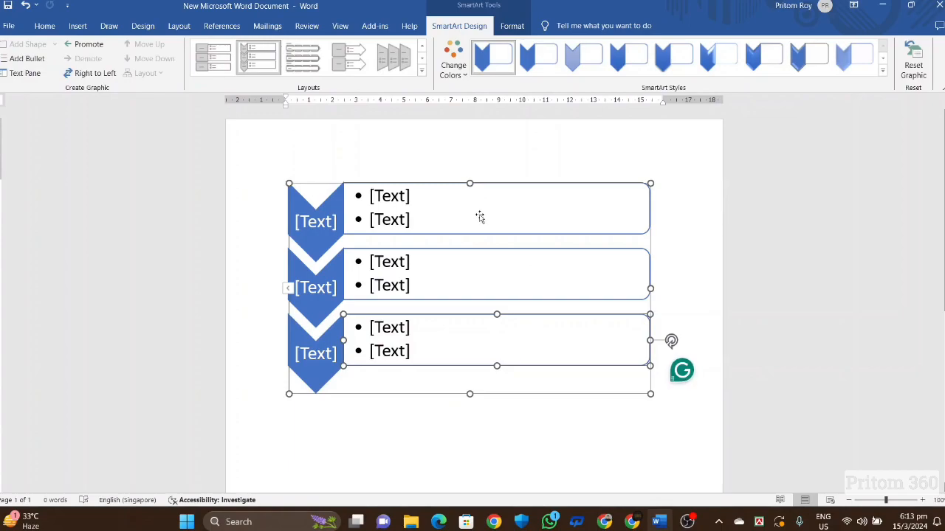
left_click(519, 386)
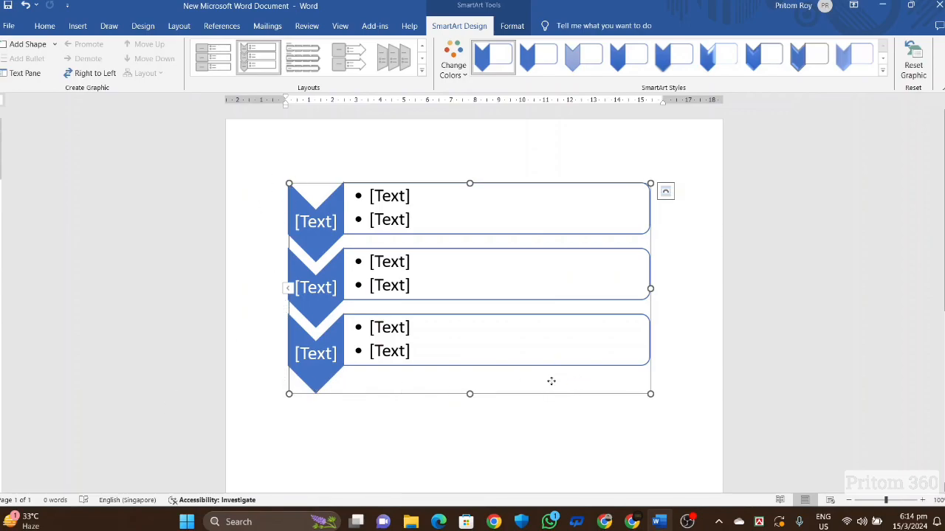
left_click(27, 45)
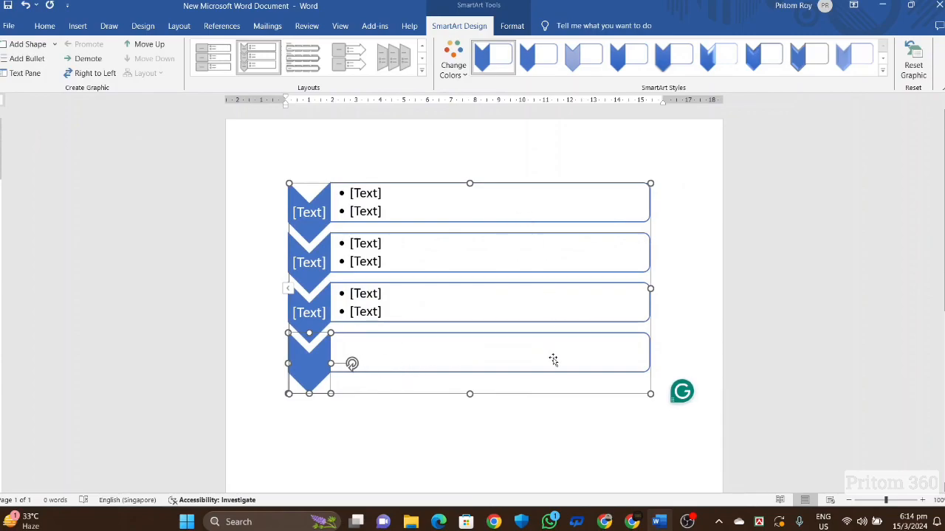
left_click(31, 47)
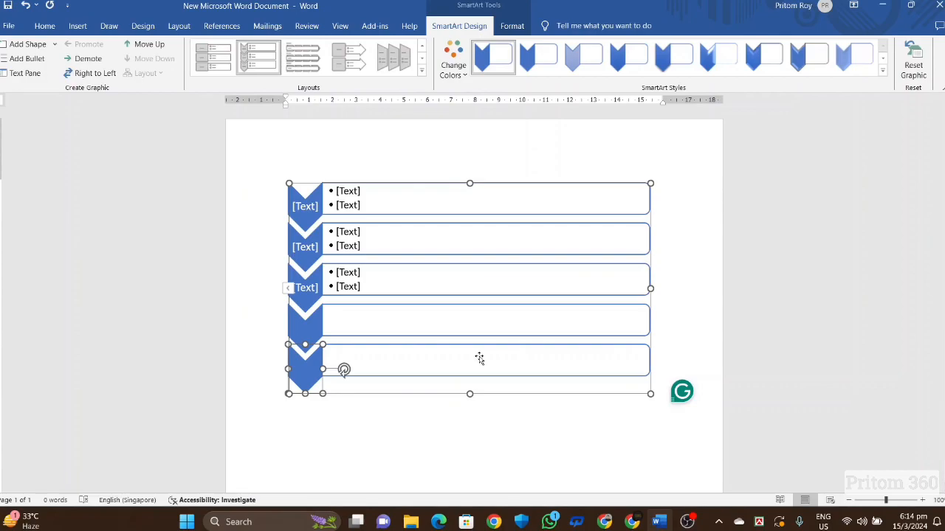
Delete the lower of the two empty chevron rows beneath the first row
key("ctrl+z")
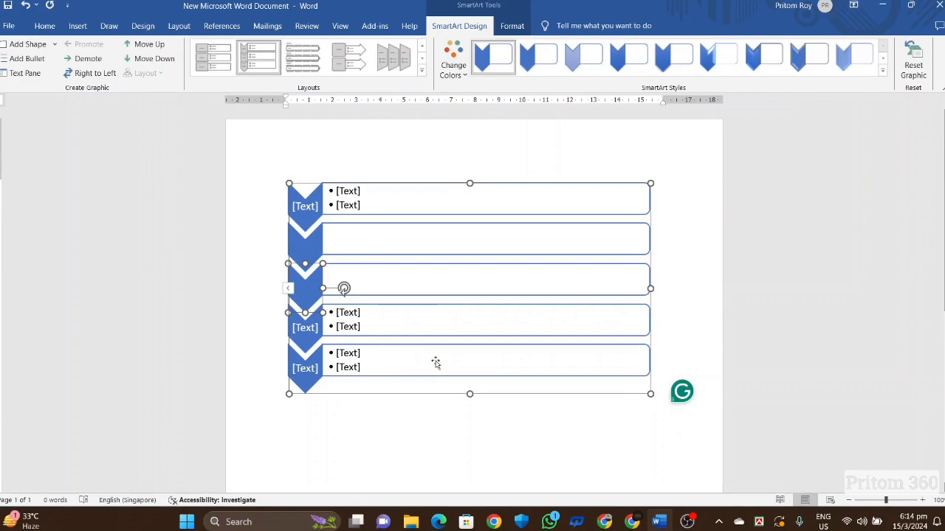
key("Delete")
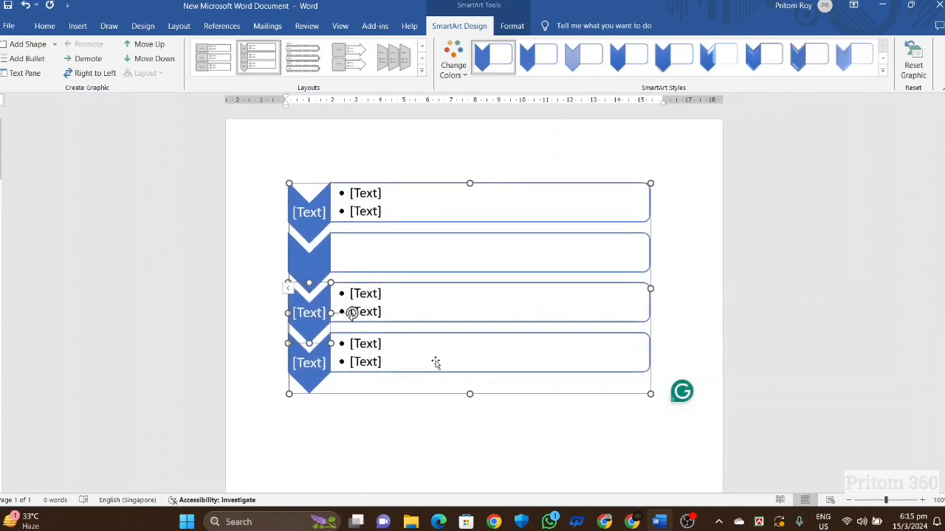
Delete both bullet placeholders from the third chevron row and one from the fourth row
key("Delete")
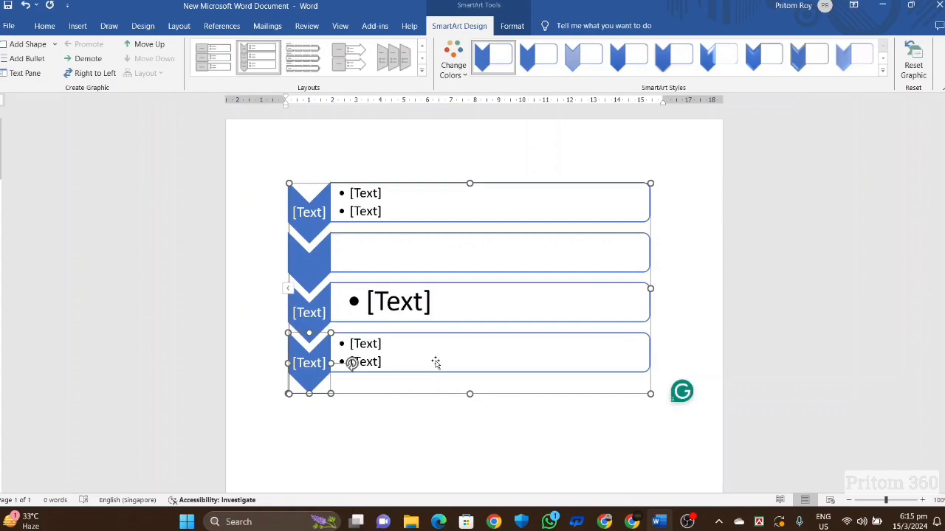
key("Delete")
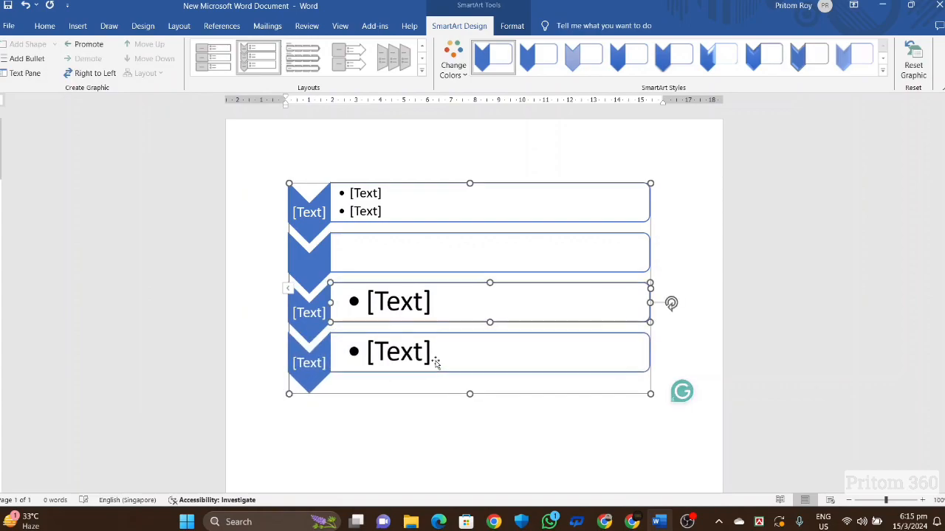
key("Delete")
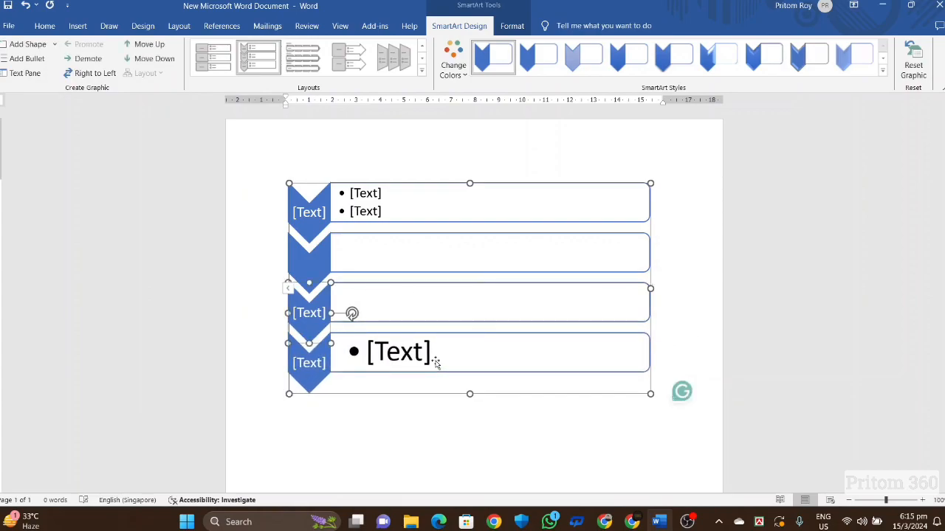
Delete the empty second chevron row and the bulletless row directly beneath it
left_click(545, 255)
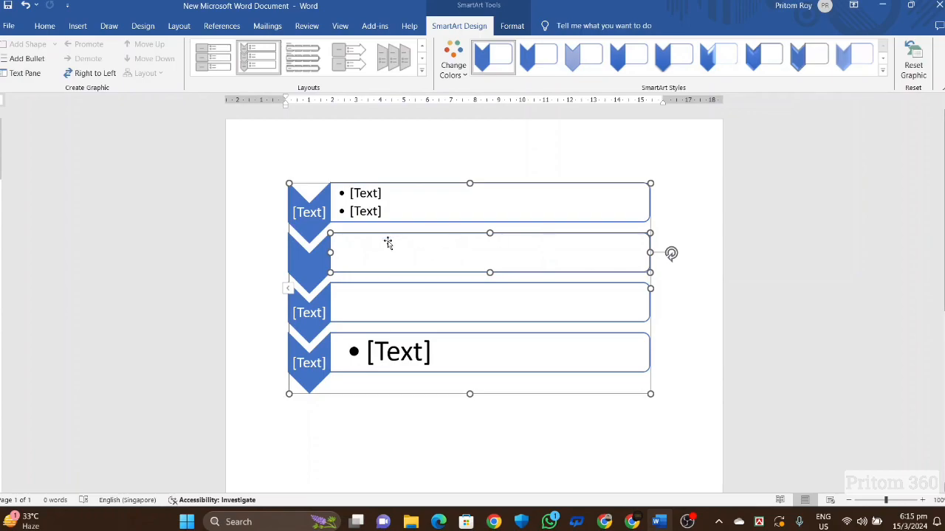
left_click(307, 273)
key("Delete")
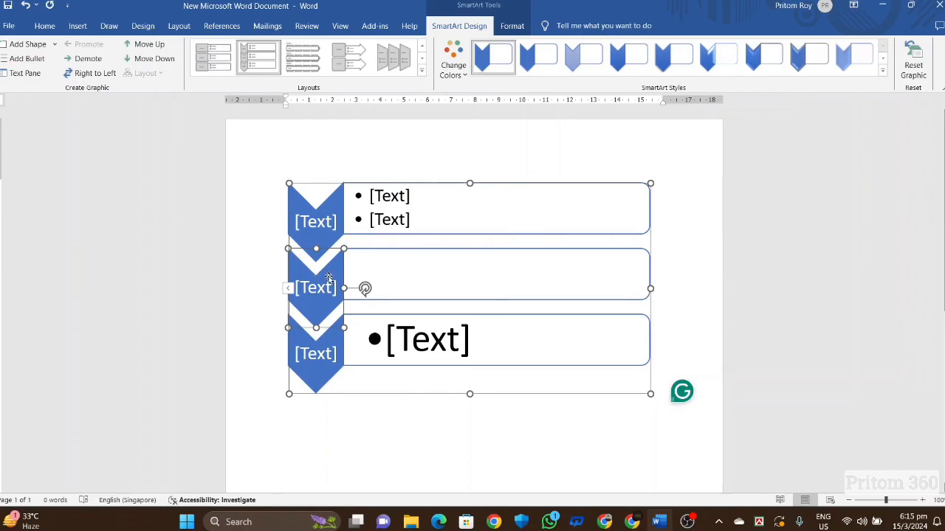
key("Delete")
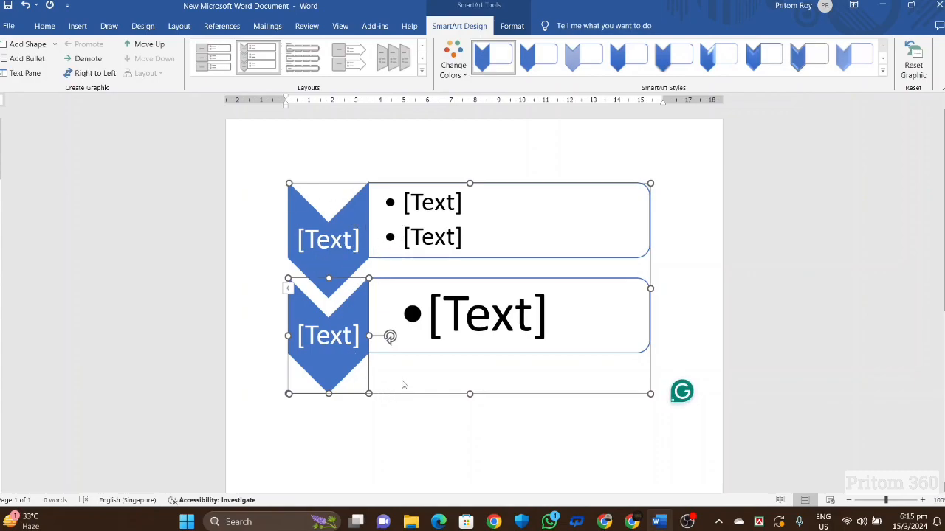
Add one new shape to the end of the Vertical Chevron List graphic
left_click(474, 385)
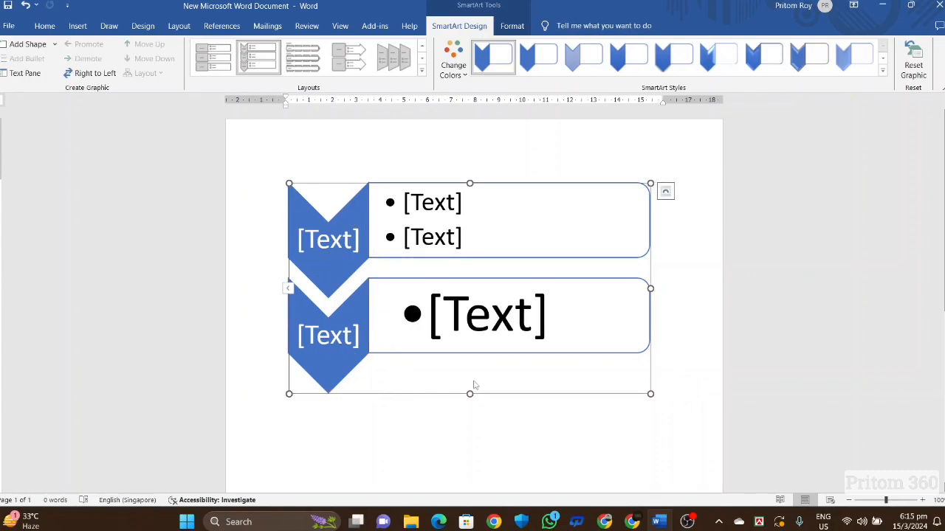
left_click(28, 44)
left_click(514, 379)
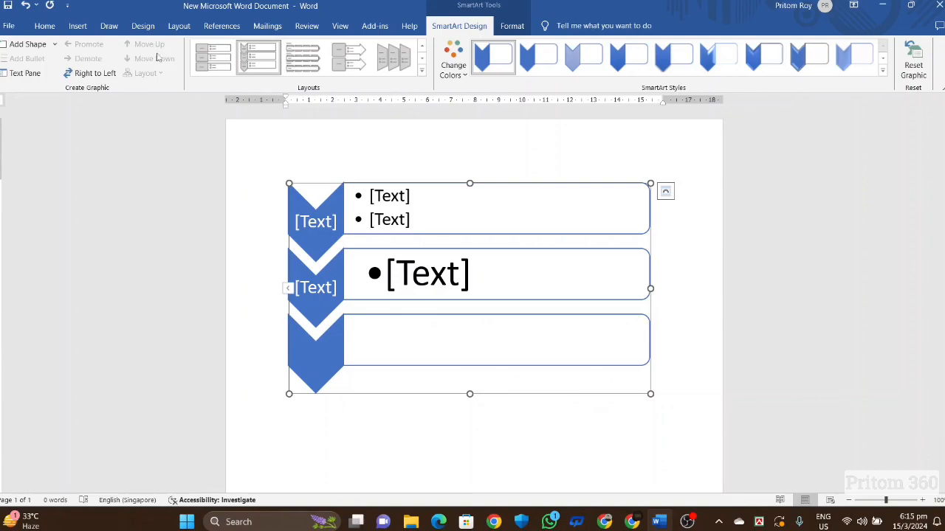
Move the empty last chevron row up one position, and return it to the end of the list
left_click(442, 349)
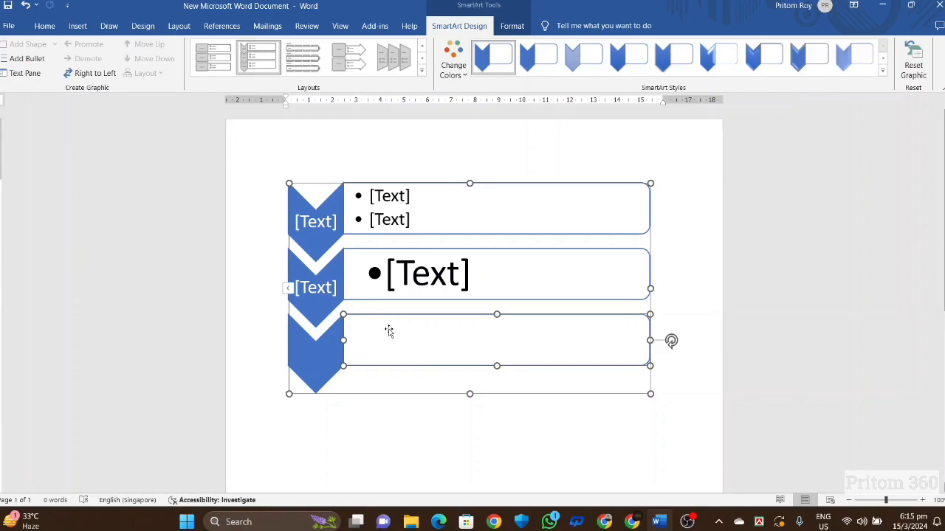
left_click(319, 361)
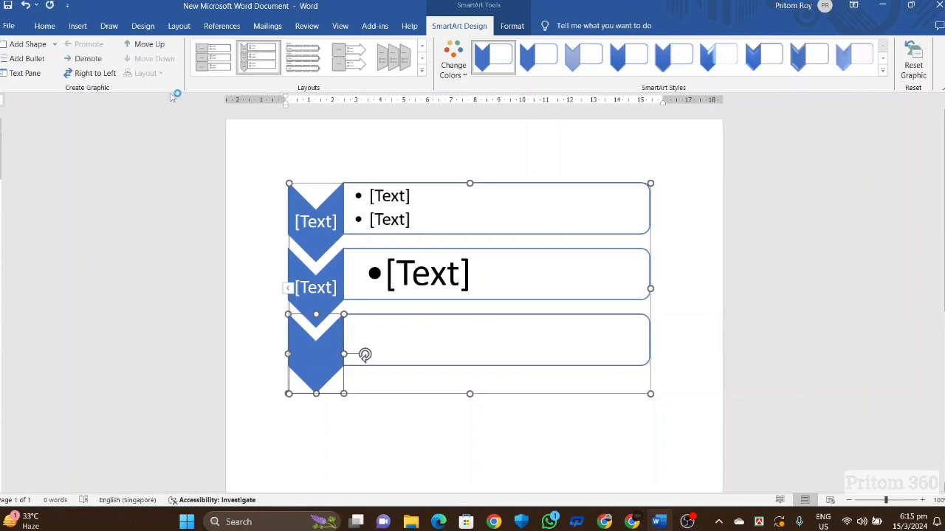
left_click(147, 46)
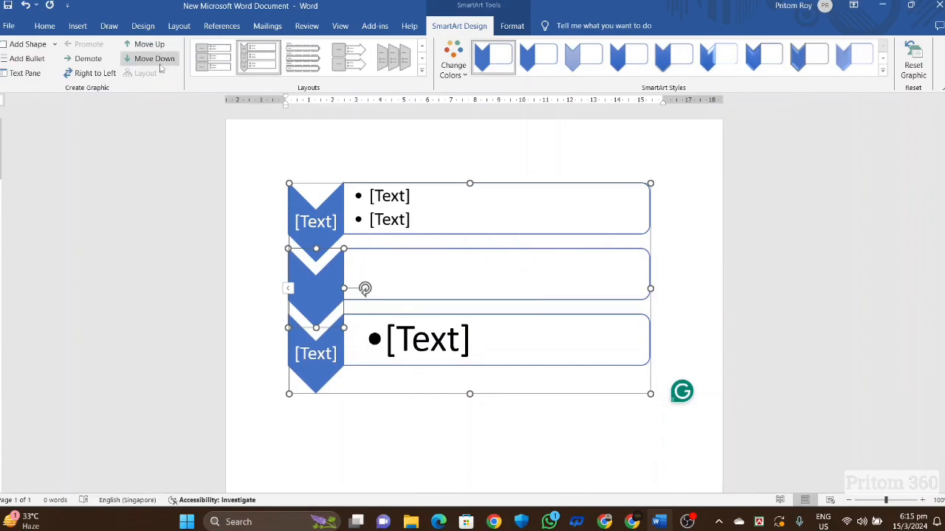
left_click(157, 59)
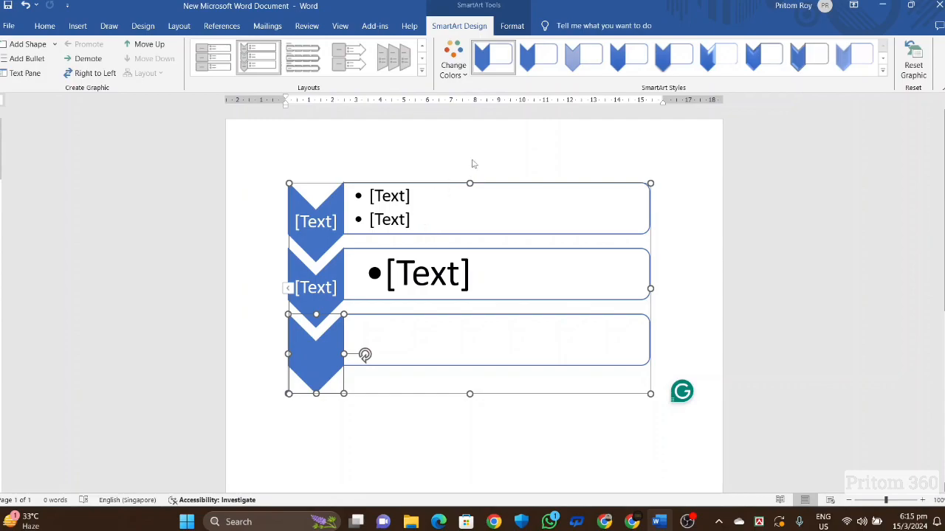
Recolor the SmartArt graphic with the fourth Colorful variation, which runs from yellow to green and blue
left_click(456, 78)
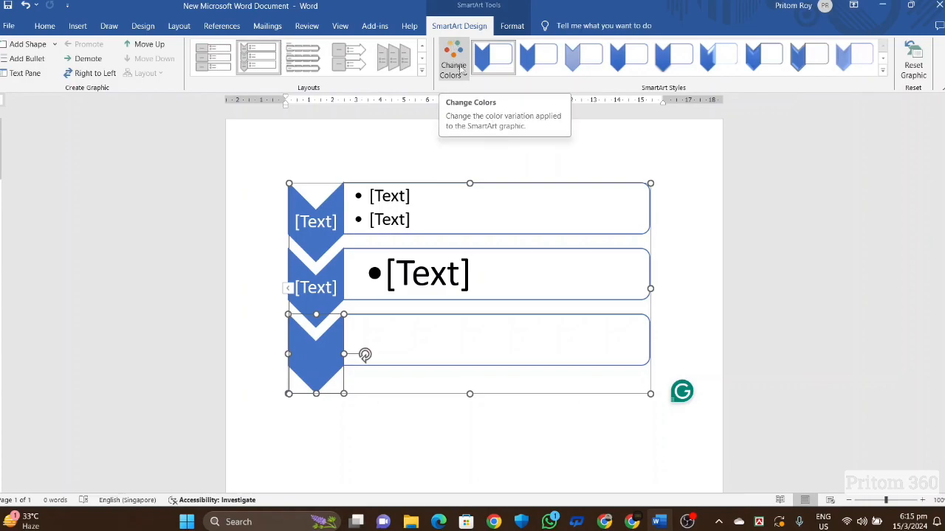
left_click(464, 72)
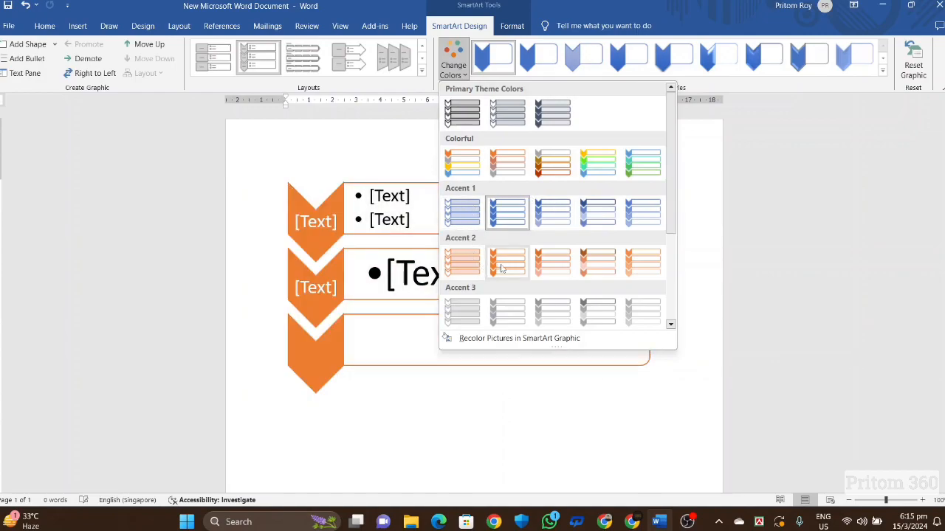
left_click(588, 173)
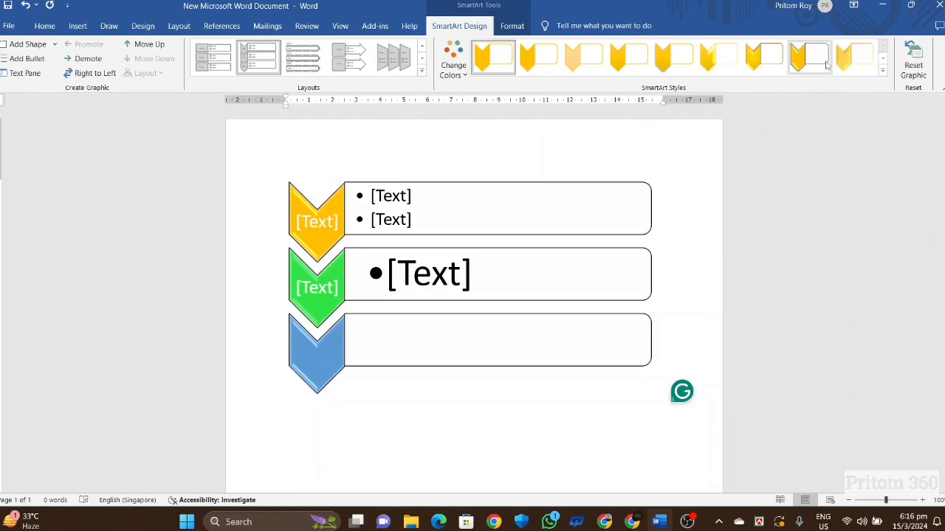
Preview the 3-D SmartArt styles and the alternative layouts on the graphic, keeping its current style and Vertical Chevron List layout
left_click(883, 70)
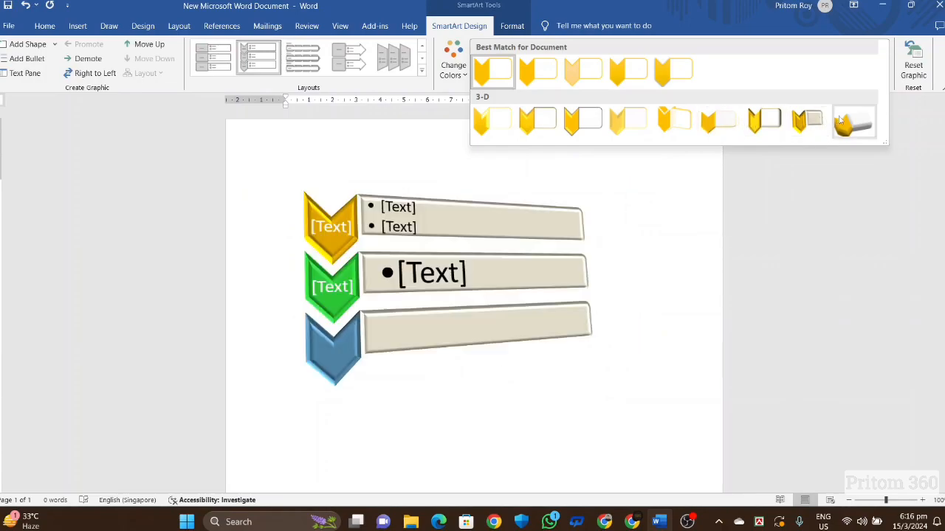
left_click(679, 344)
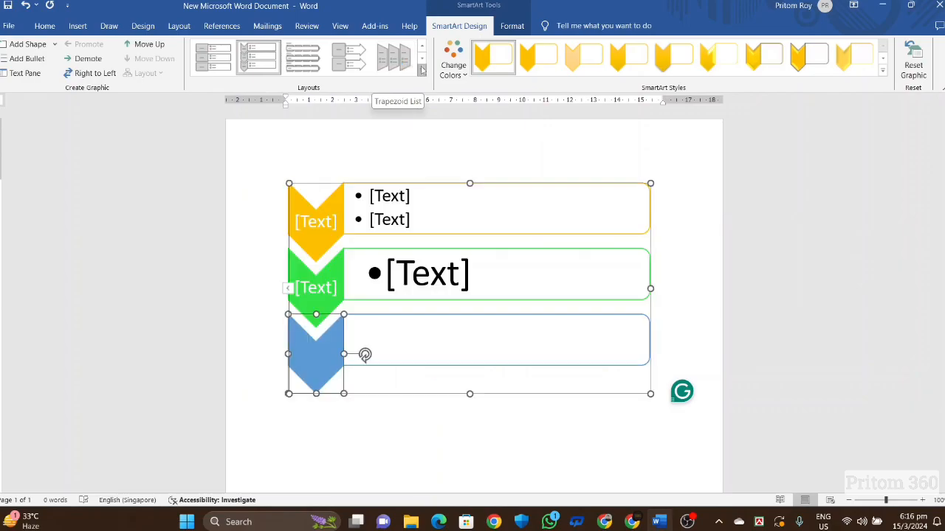
left_click(421, 70)
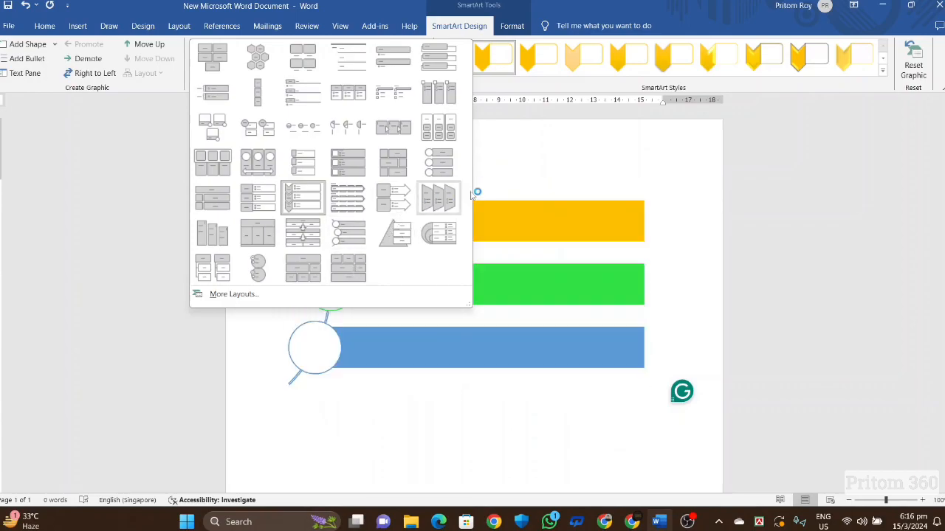
left_click(303, 197)
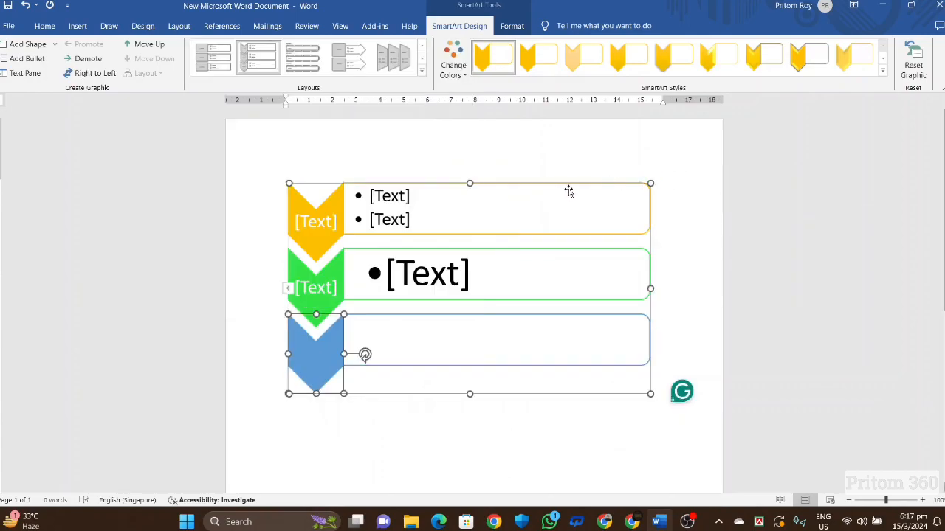
Enter "1" in the first chevron and "gyfyuuufl" as the first bullet beside it
left_click(416, 209)
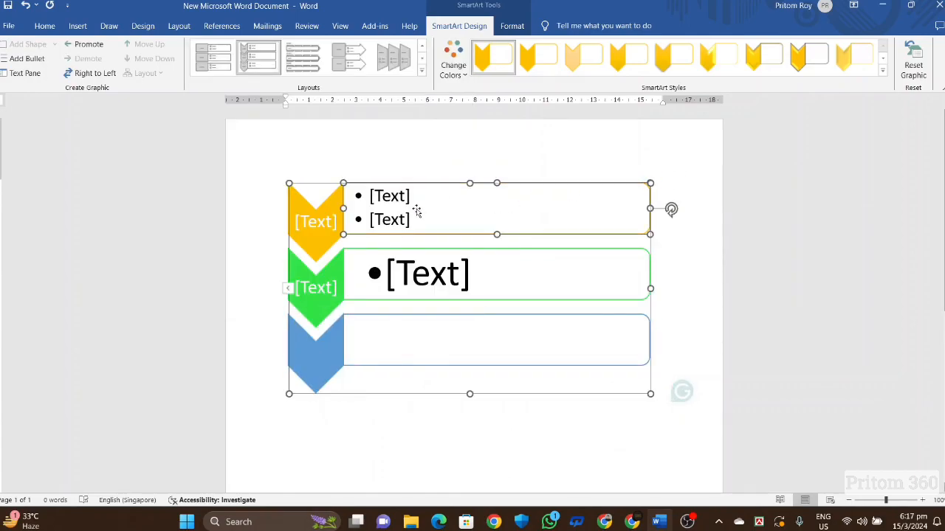
left_click(314, 217)
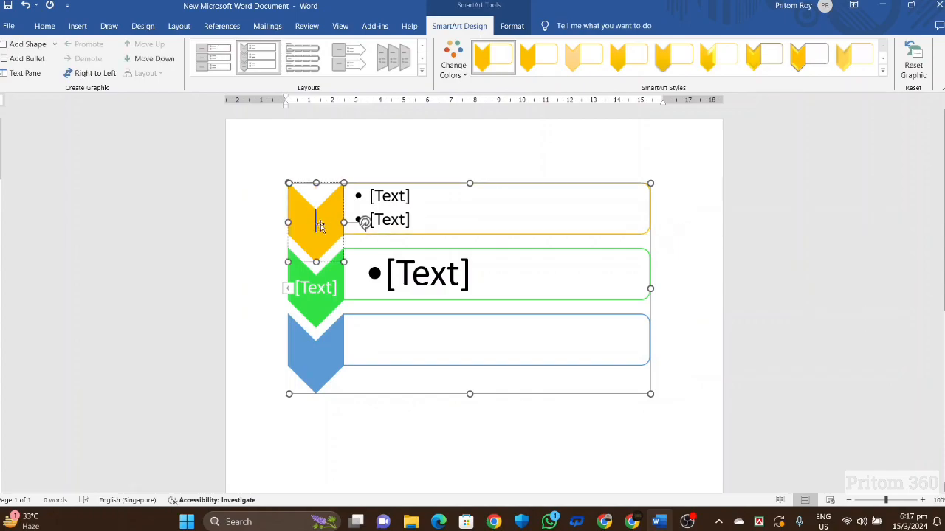
type("1")
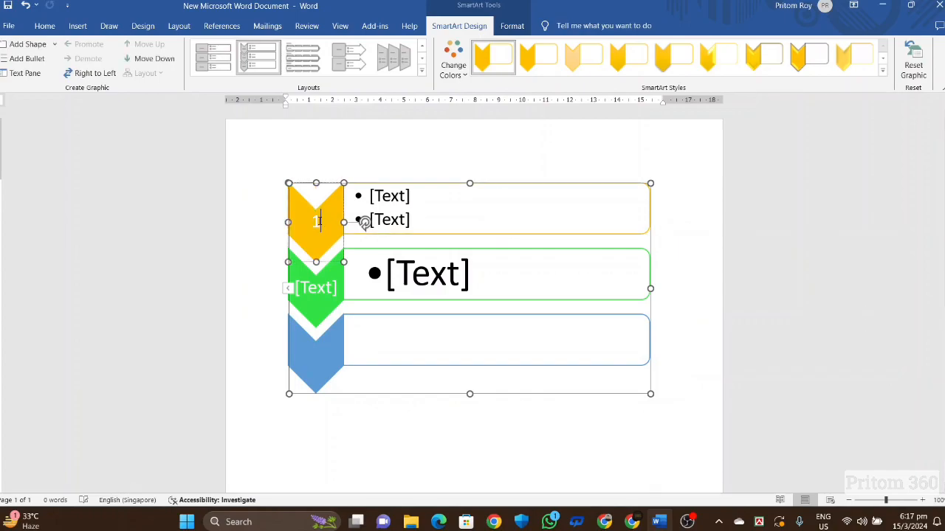
left_click(391, 193)
key("Down")
key("Up")
type("gyfyuuufl")
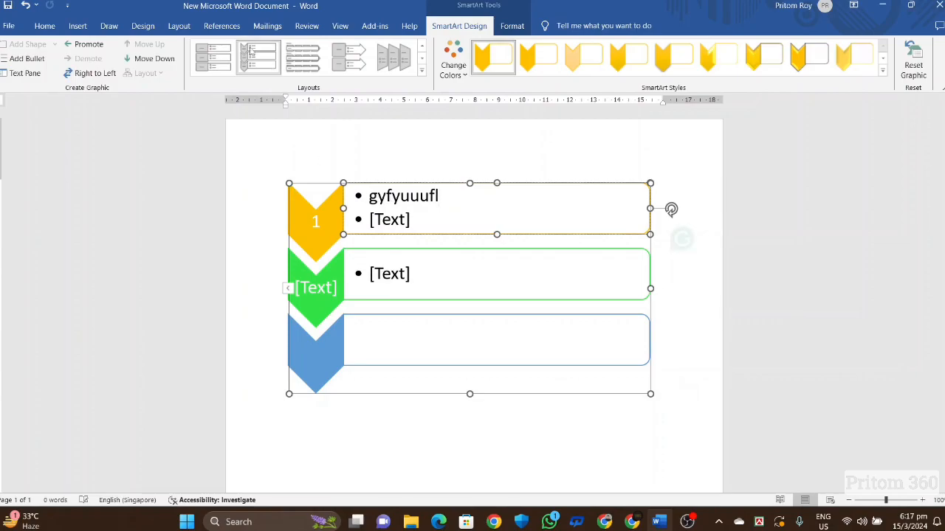
Browse all categories of available SmartArt graphics without inserting another one
left_click(78, 26)
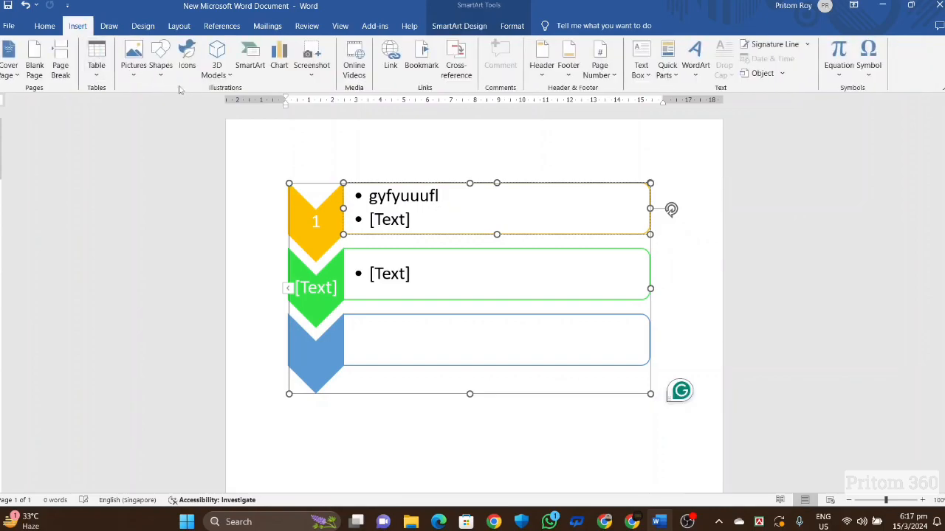
left_click(249, 58)
scroll(452, 252, "down", 10)
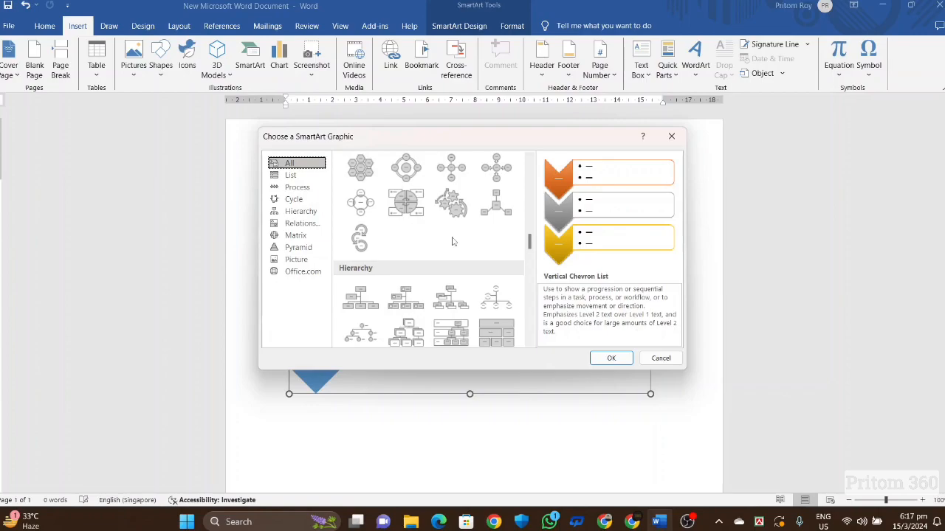
scroll(453, 241, "up", 10)
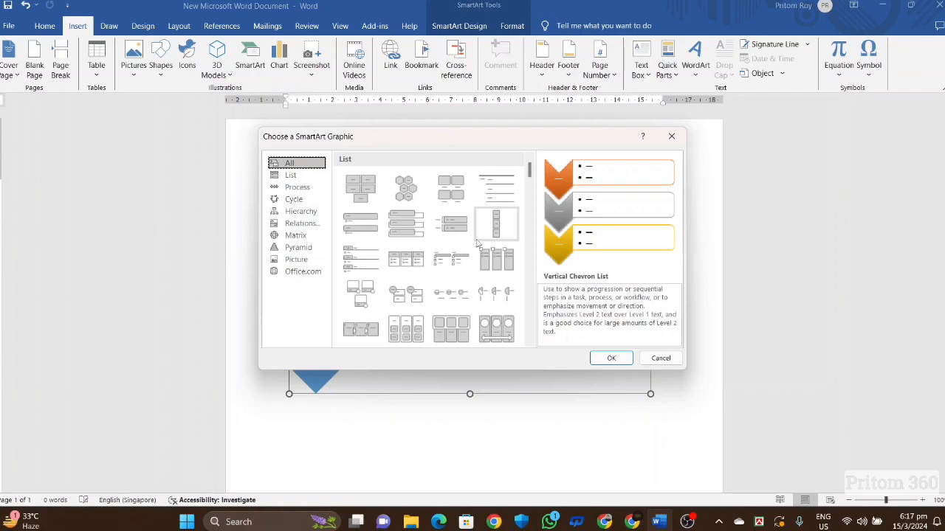
scroll(477, 243, "down", 20)
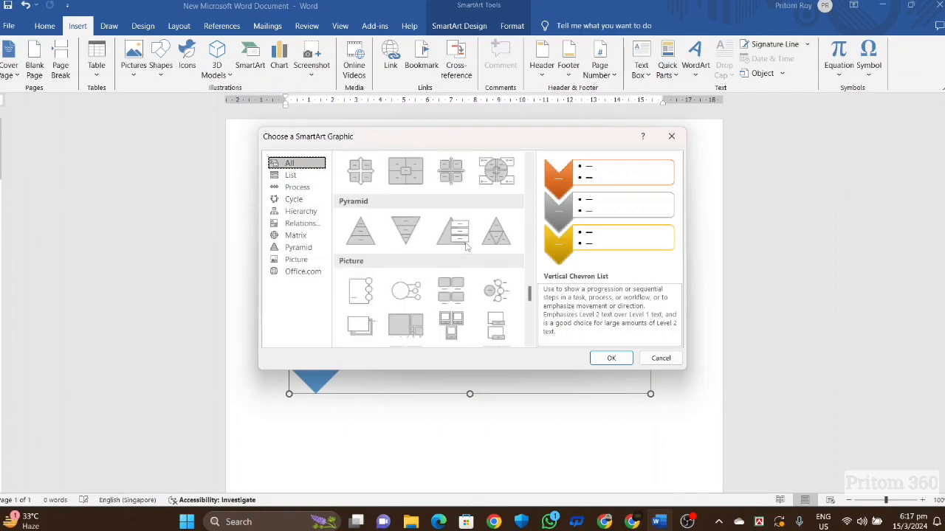
scroll(469, 255, "up", 20)
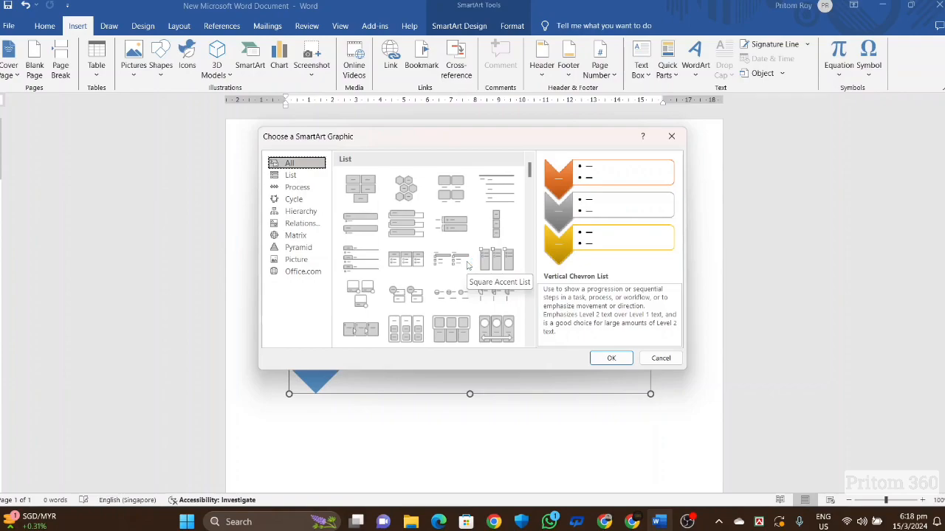
key("Escape")
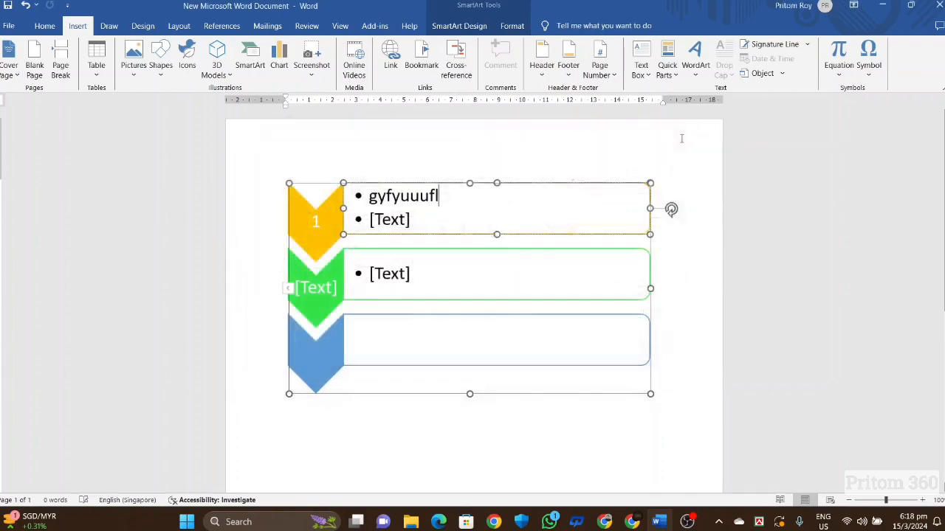